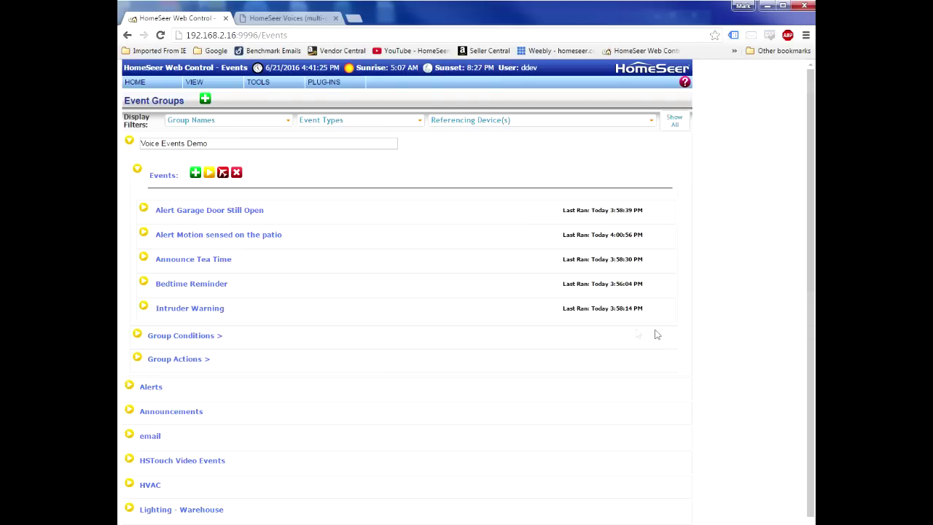
Expand the Alert Garage Door Still Open event, run it, and collapse it again
left_click(143, 208)
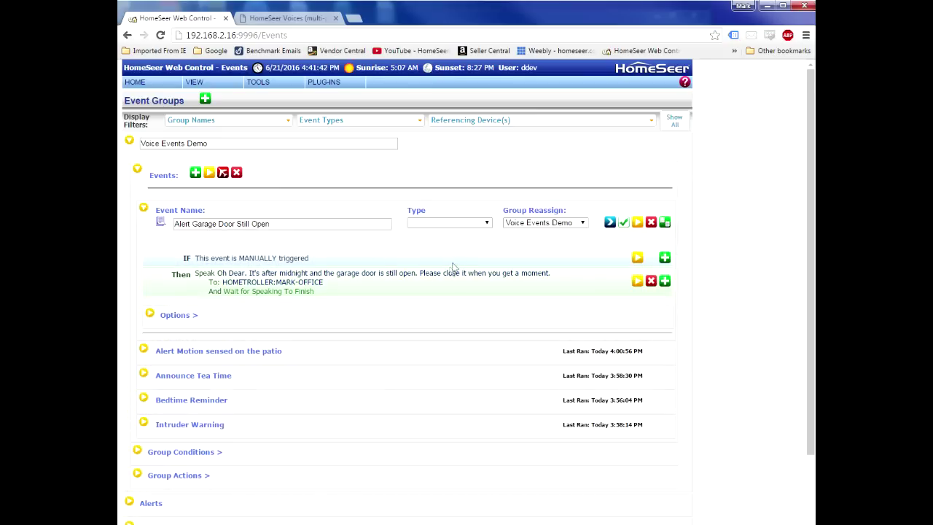
left_click(611, 223)
left_click(143, 209)
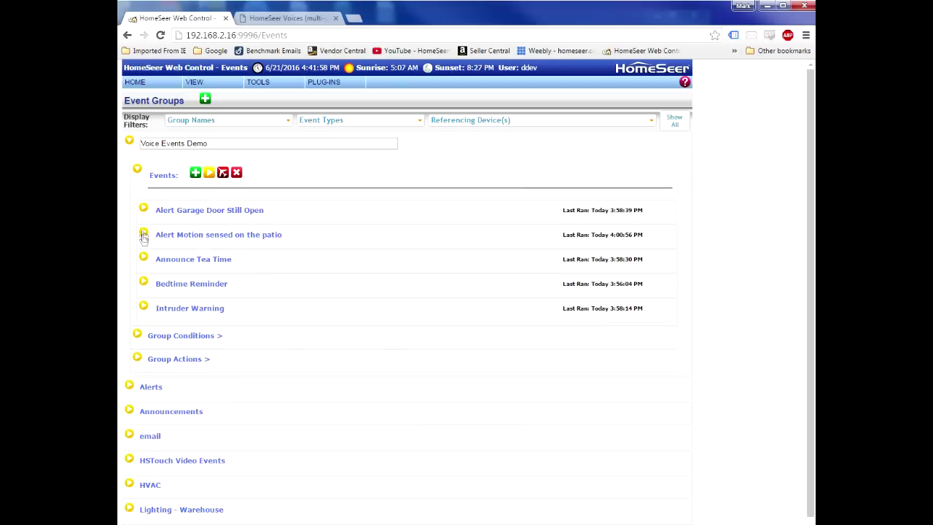
Review the Alert Motion sensed on the patio event, and run the Announce Tea Time event, collapsing each when finished
left_click(144, 235)
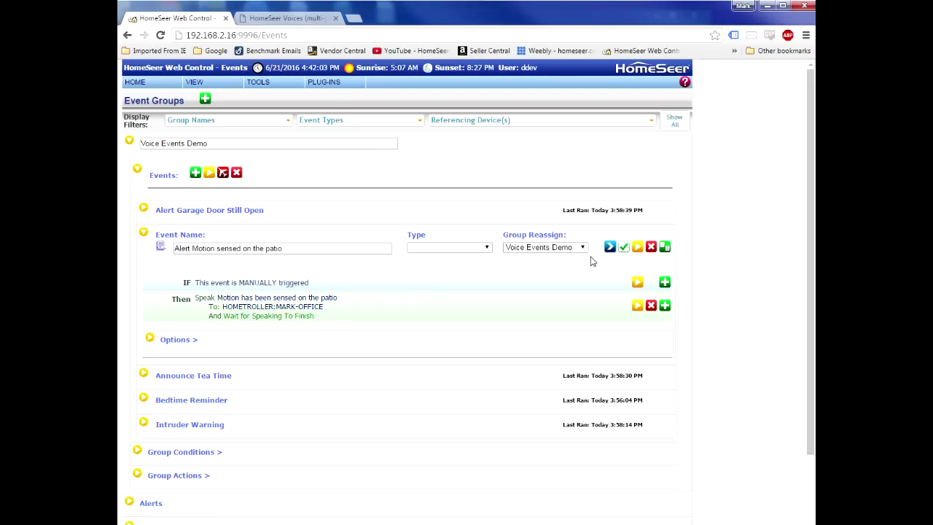
left_click(144, 233)
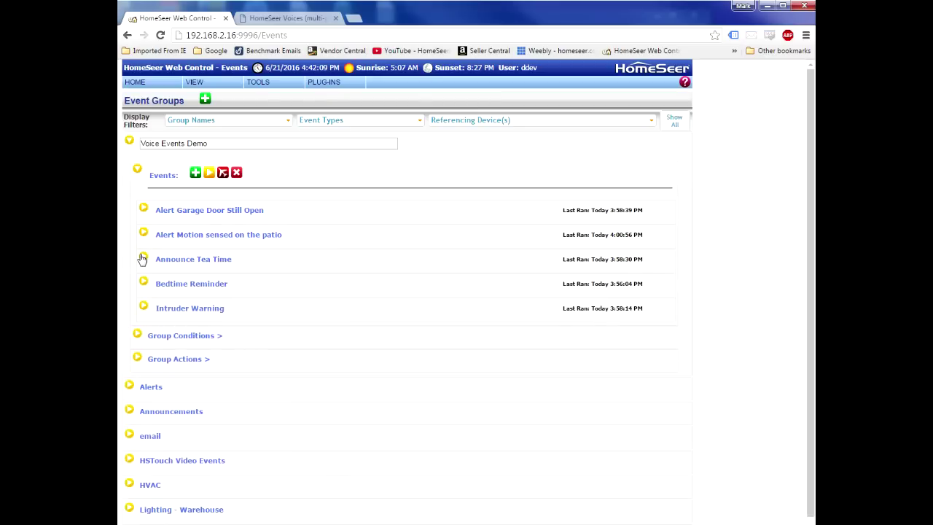
left_click(143, 260)
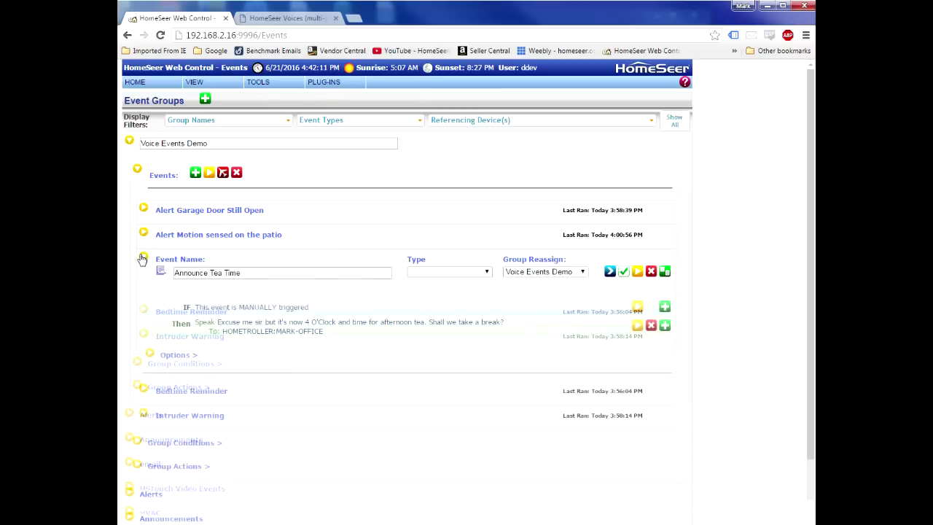
left_click(610, 272)
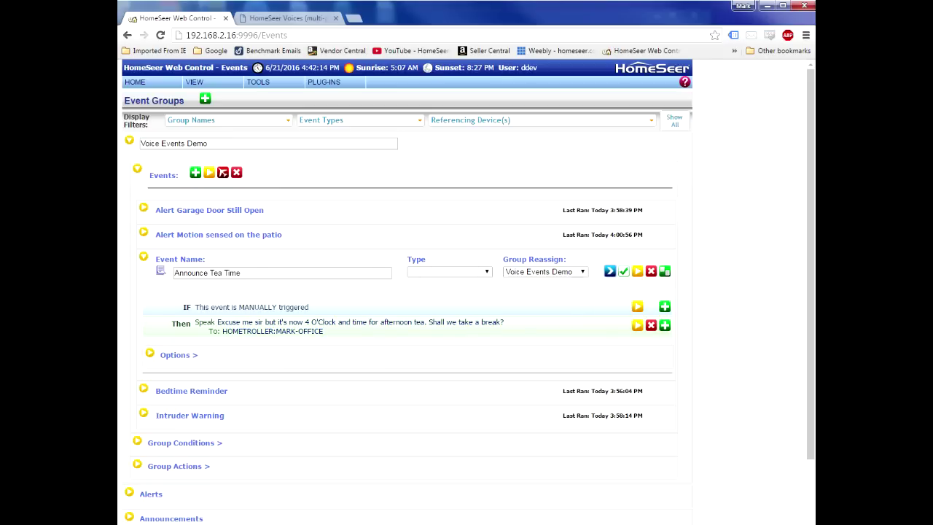
left_click(143, 258)
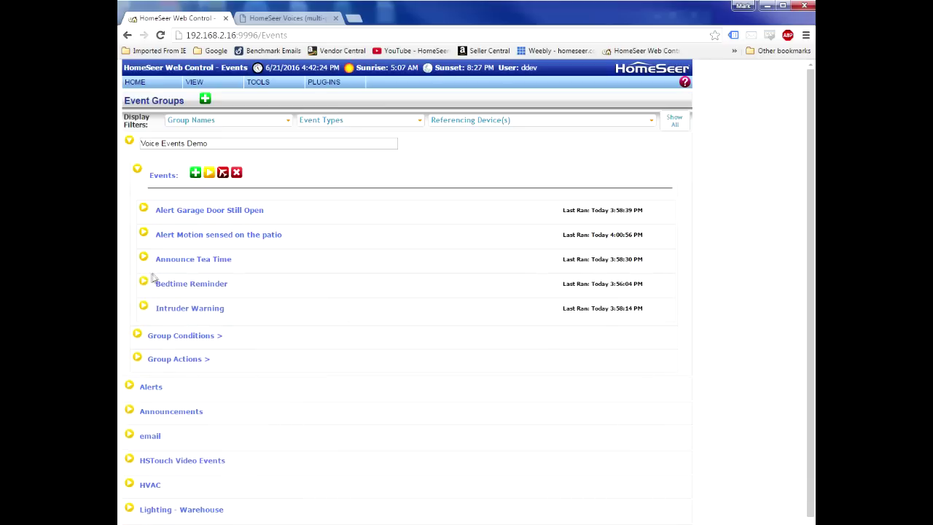
Expand the Bedtime Reminder and Intruder Warning events one after the other to review their spoken messages, collapsing each again
left_click(144, 284)
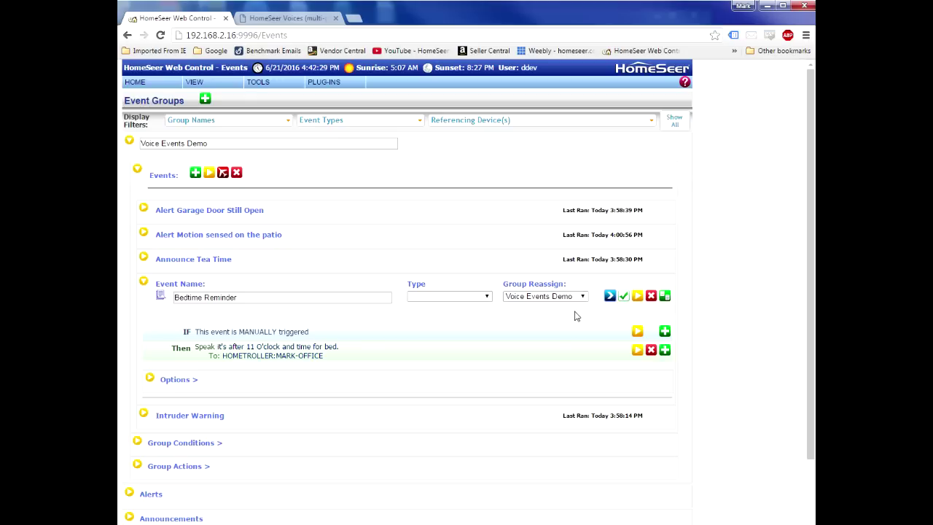
left_click(144, 284)
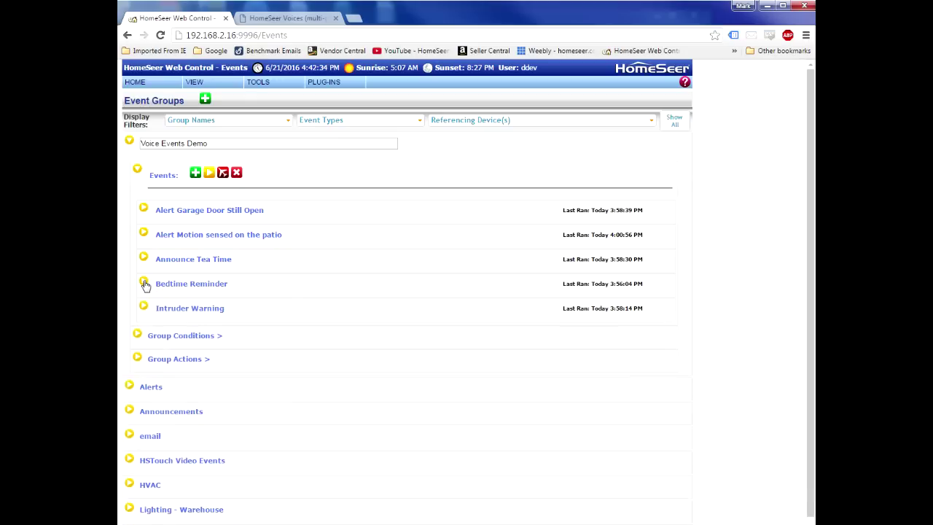
left_click(144, 308)
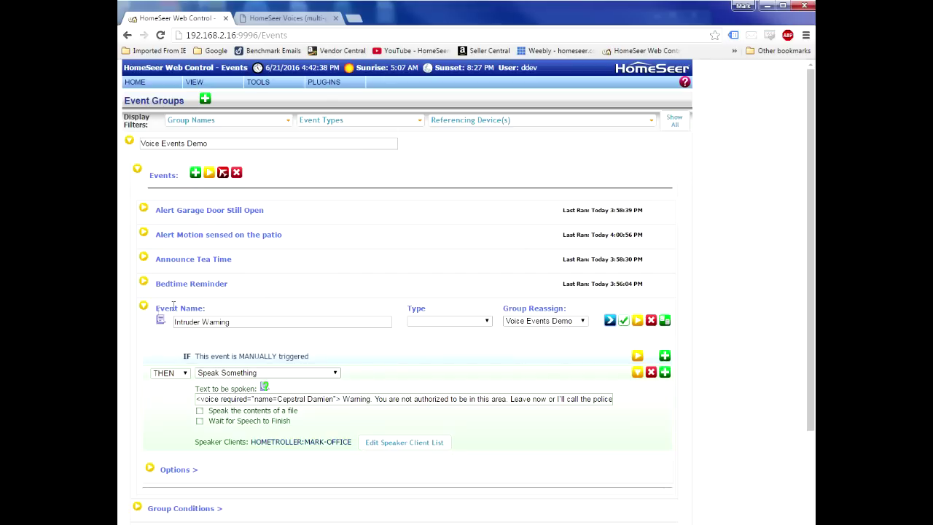
left_click(144, 310)
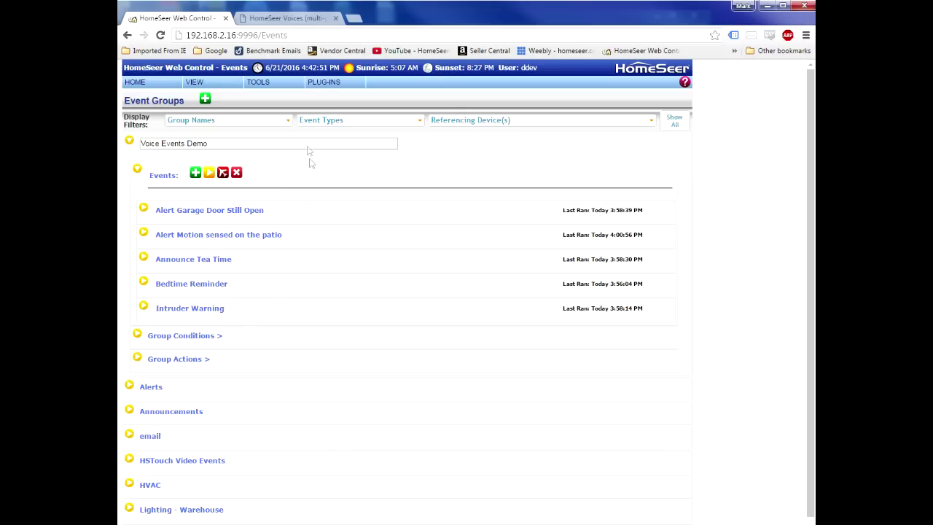
Switch to the HomeSeer store and open the HomeSeer Voices (multi-pack) product from the Voices & Voice Control category
left_click(283, 22)
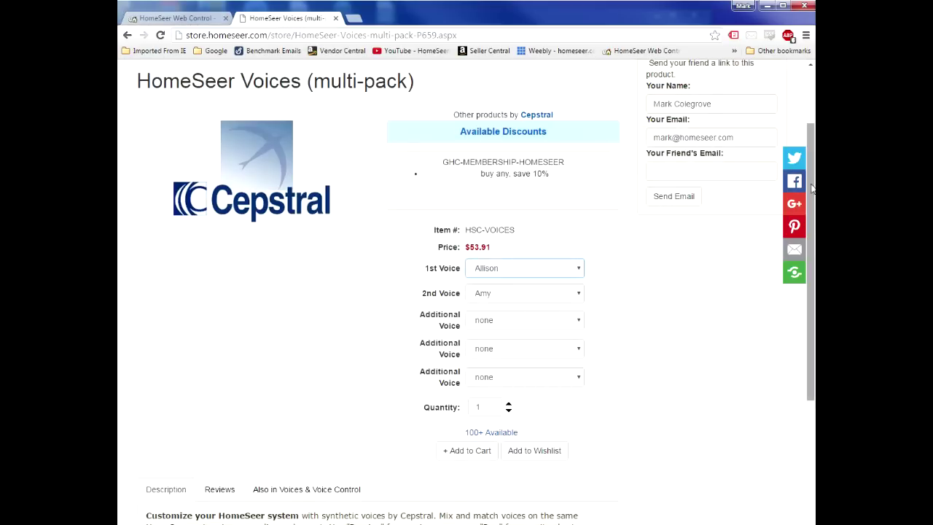
scroll(811, 188, "up", 2)
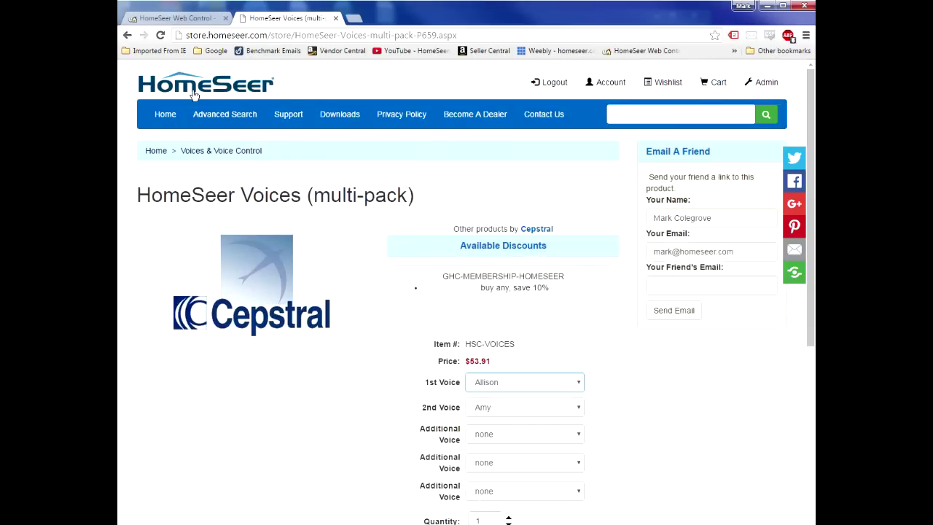
left_click(165, 119)
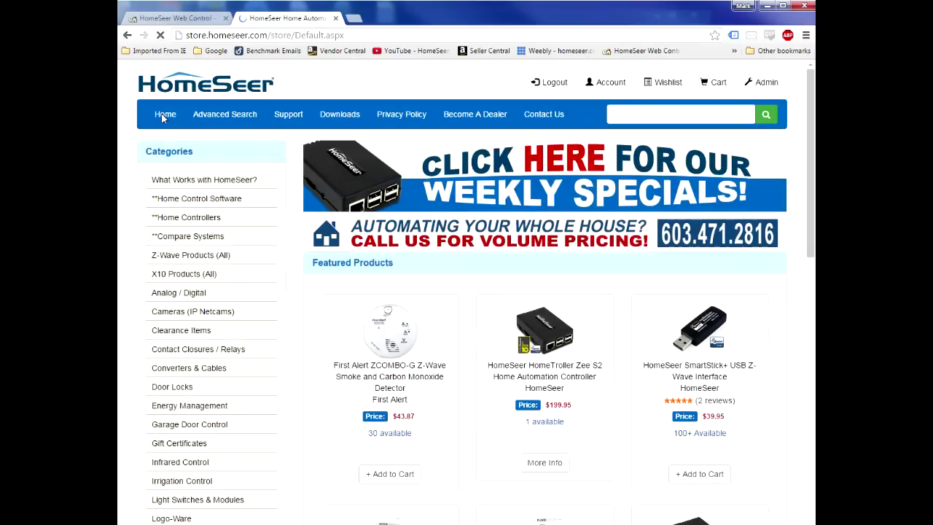
scroll(207, 264, "down", 3)
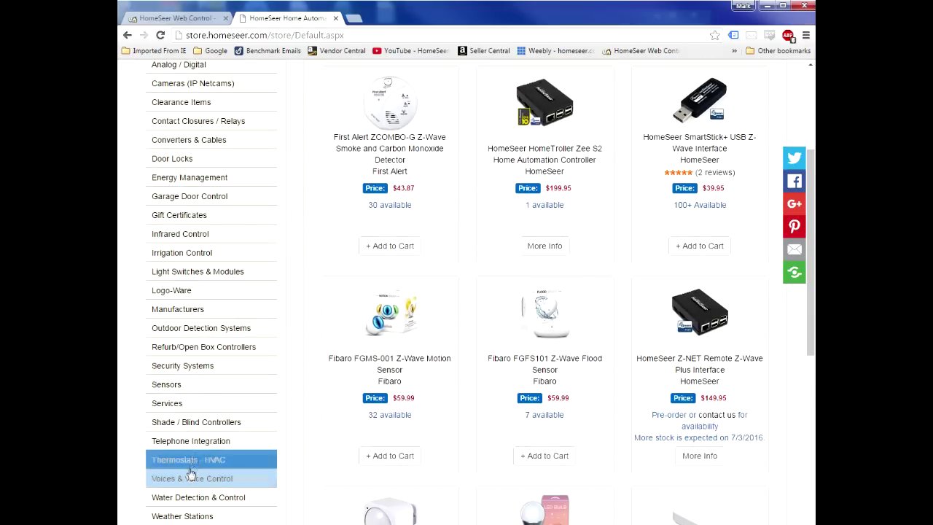
left_click(188, 478)
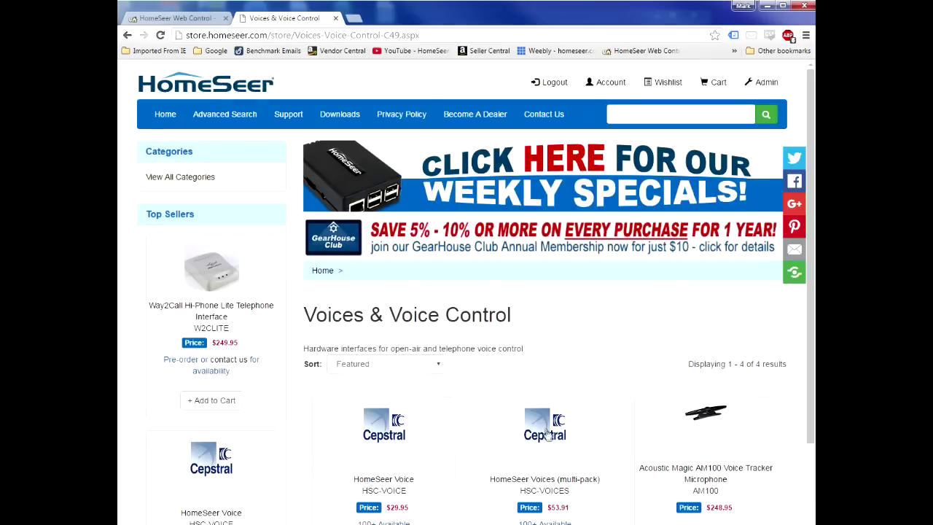
left_click(545, 431)
Examine the selectable voices for the 1st Voice, the voice samples, and the installation instructions on the multi-pack page
scroll(567, 416, "down", 2)
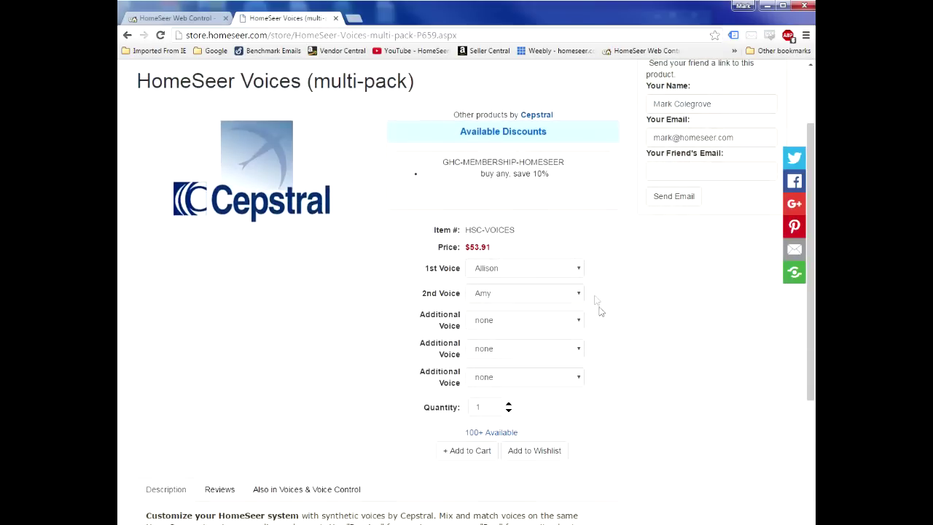
left_click(570, 273)
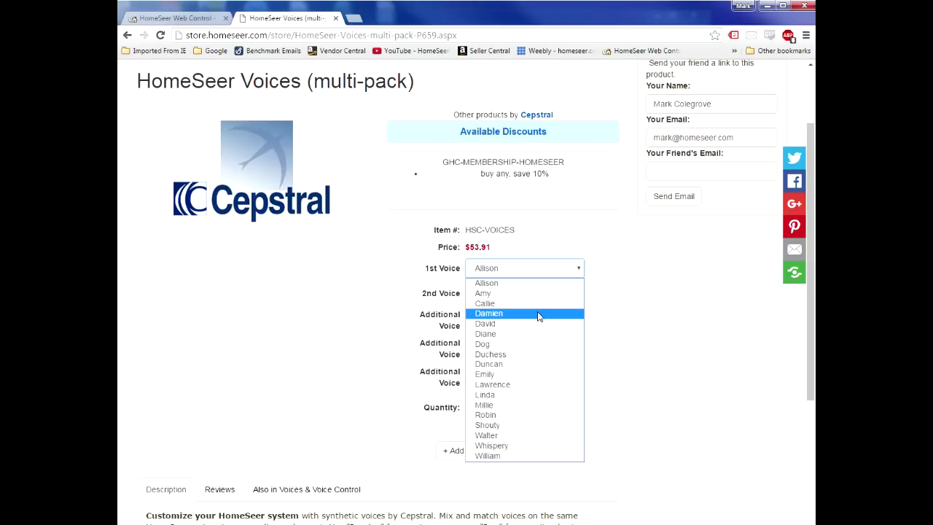
left_click(360, 372)
scroll(361, 368, "down", 2)
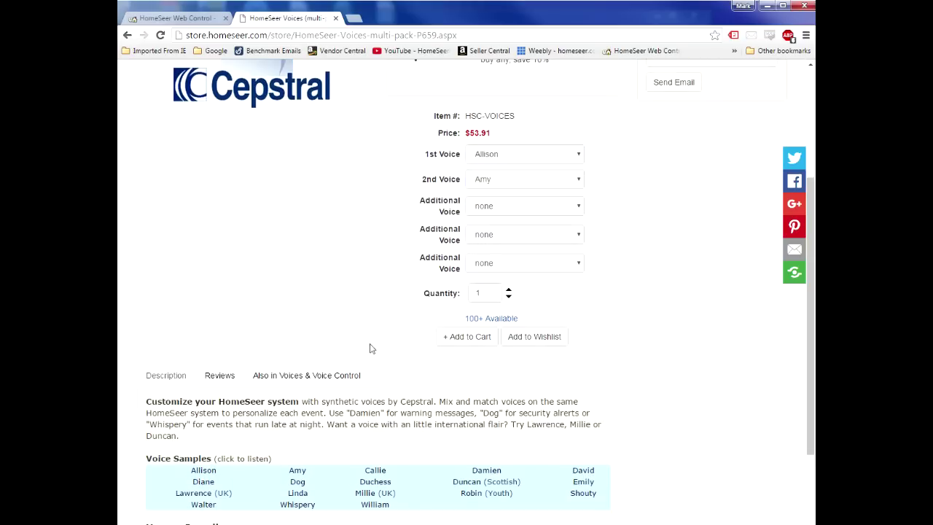
scroll(370, 343, "down", 3)
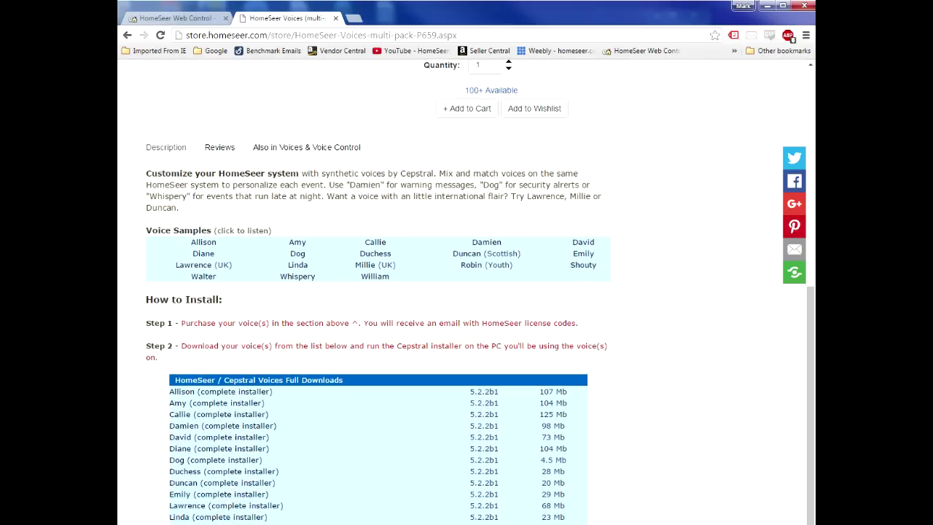
Switch to the hometroller remote desktop and open the Text to Speech settings from Speech Recognition in Control Panel
key("alt+Tab")
mouse_move(315, 478)
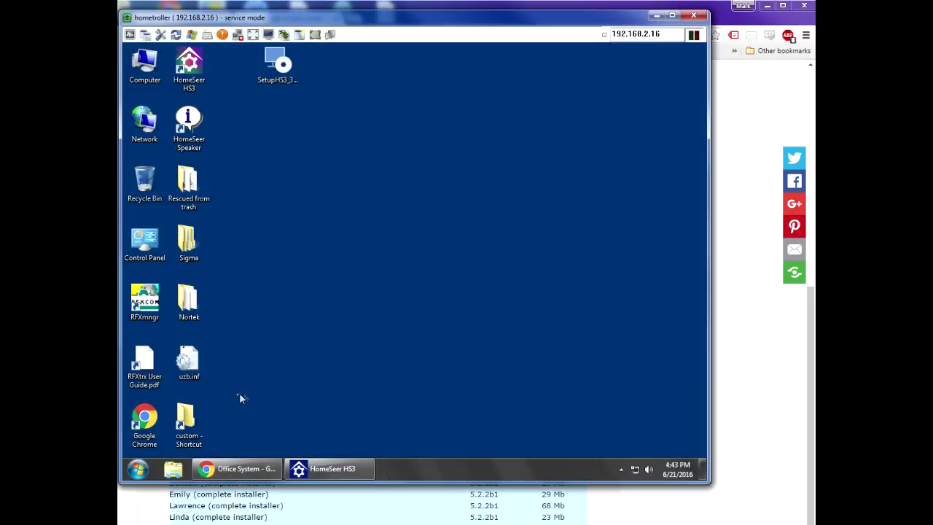
left_click(135, 475)
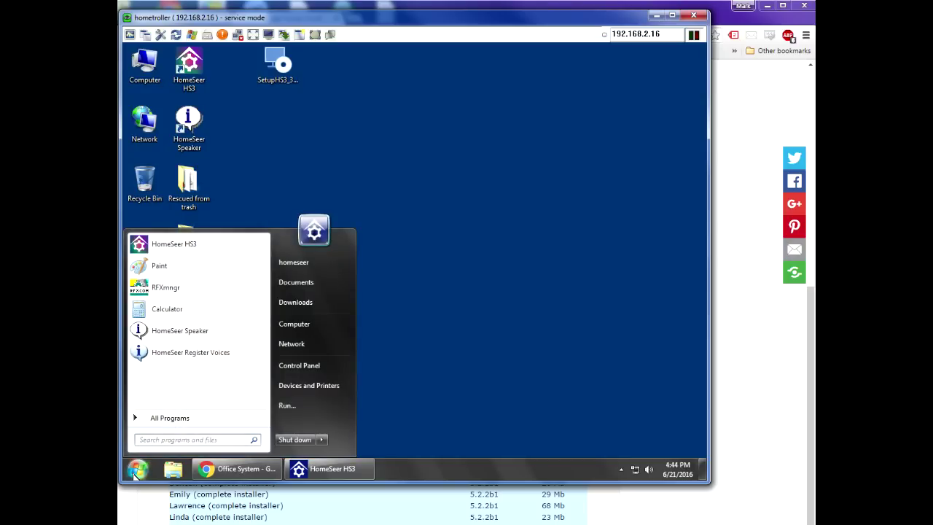
left_click(310, 366)
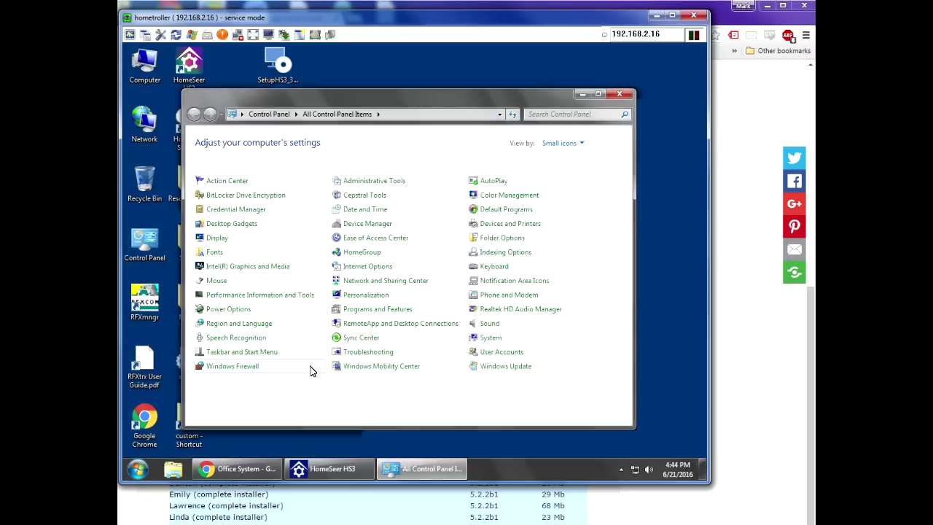
left_click(246, 338)
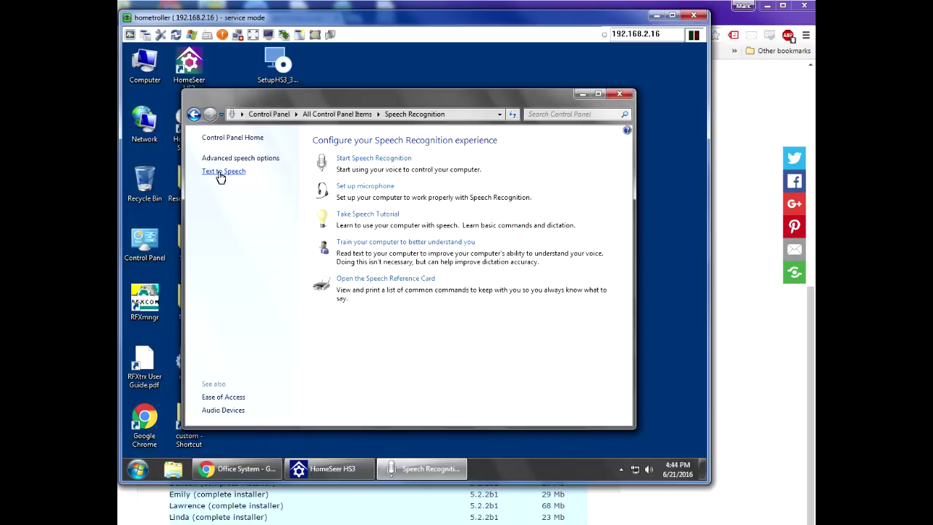
left_click(220, 175)
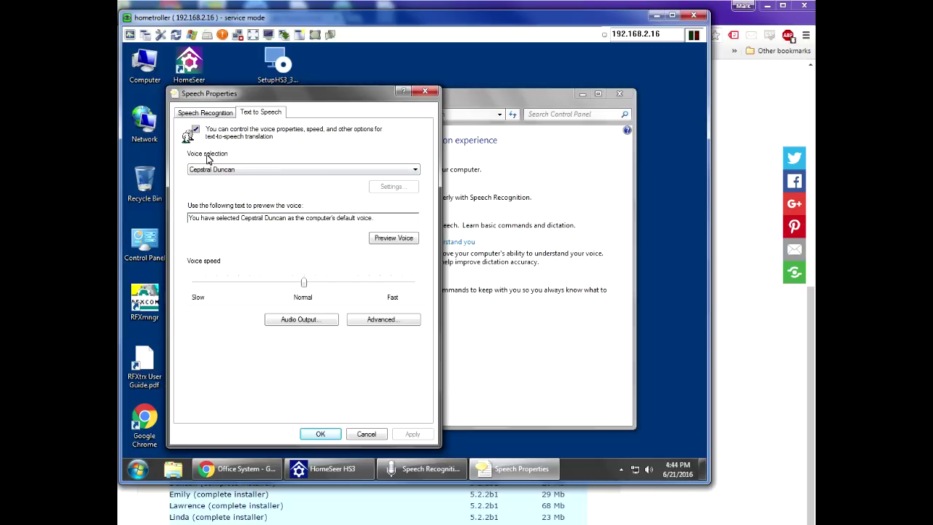
Try Cepstral Lawrence as the computer's voice, select Microsoft Anna - English (United States) instead, and review the installed voices
left_click(397, 171)
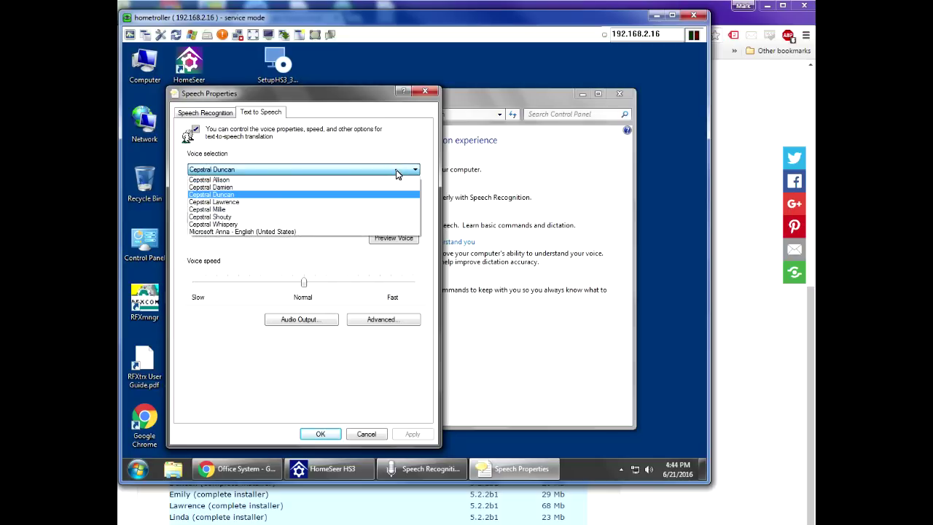
left_click(269, 203)
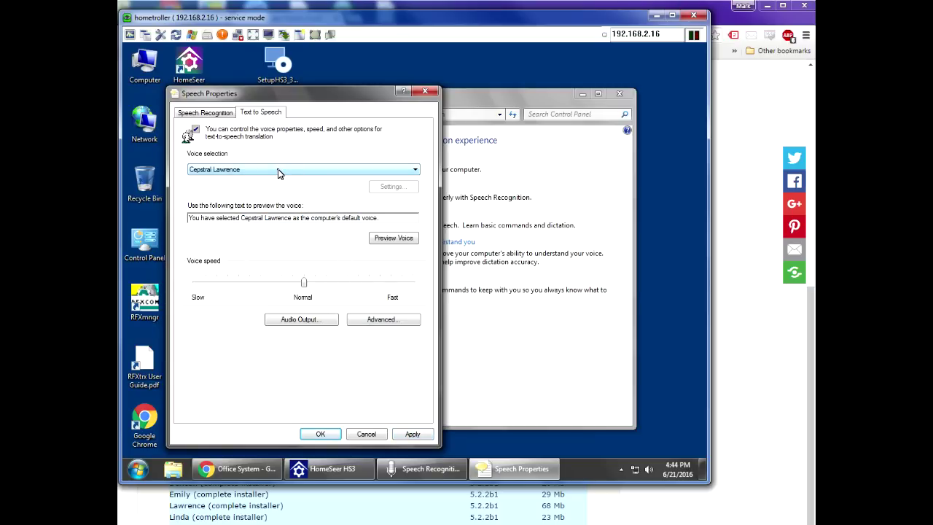
left_click(277, 172)
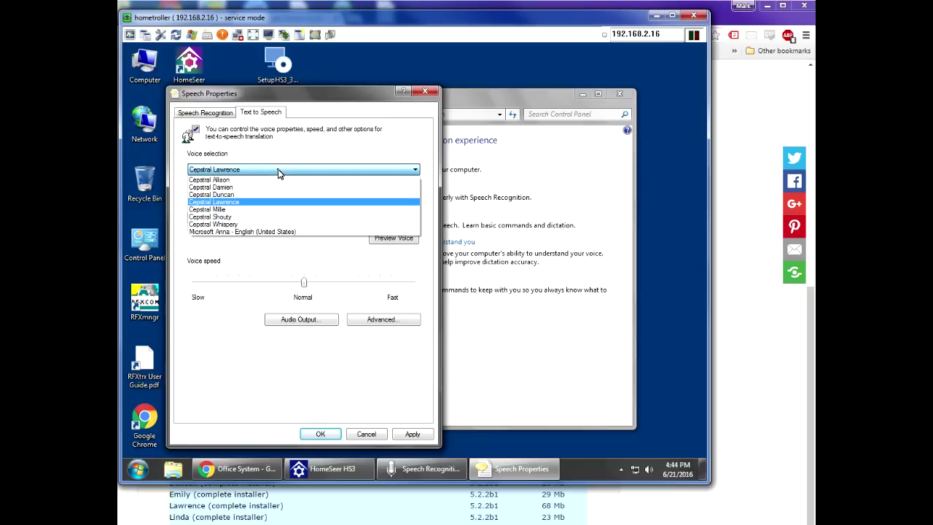
left_click(254, 232)
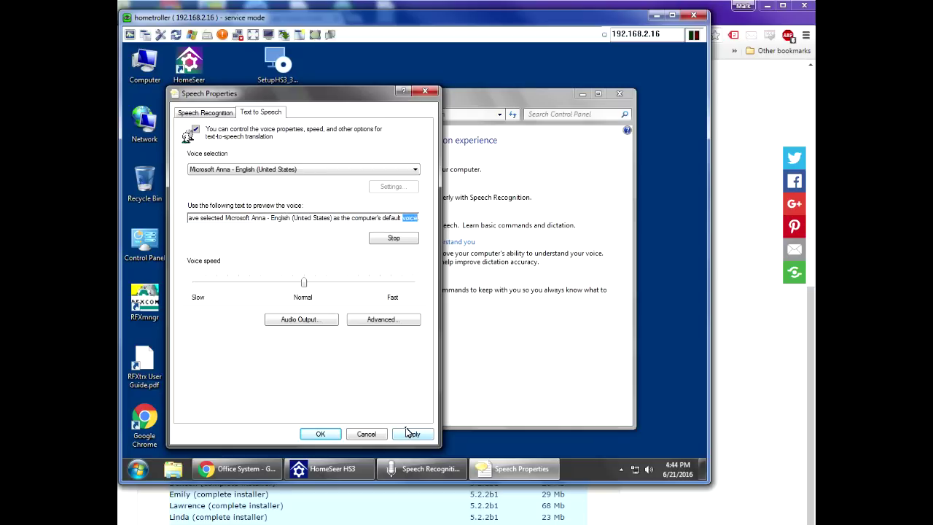
left_click(405, 172)
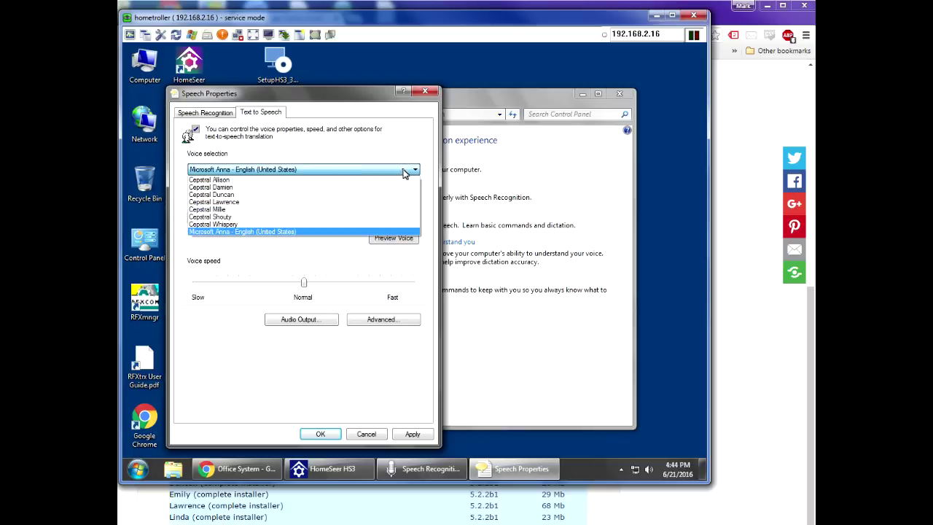
left_click(557, 368)
Return to the HomeSeer Web Control events in the browser and open the Alert Garage Door Still Open event's Speak action for editing
left_click(750, 386)
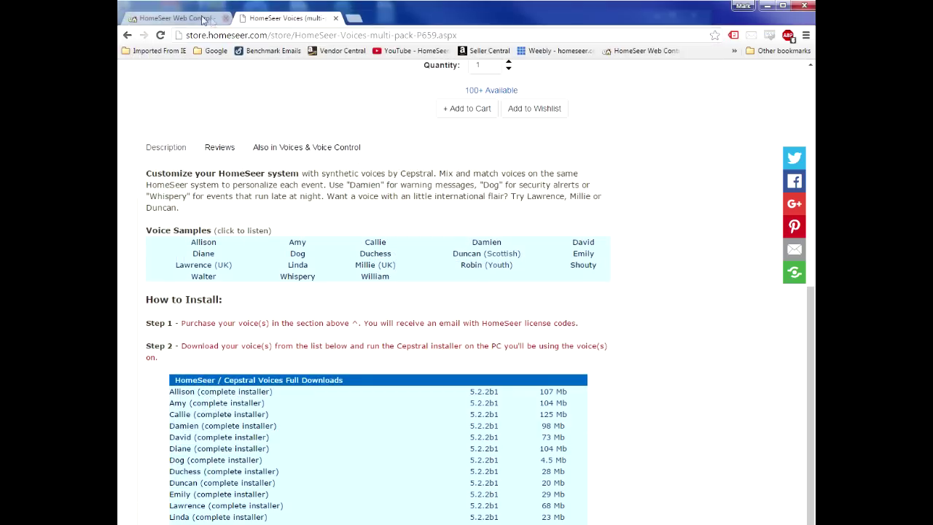
left_click(174, 19)
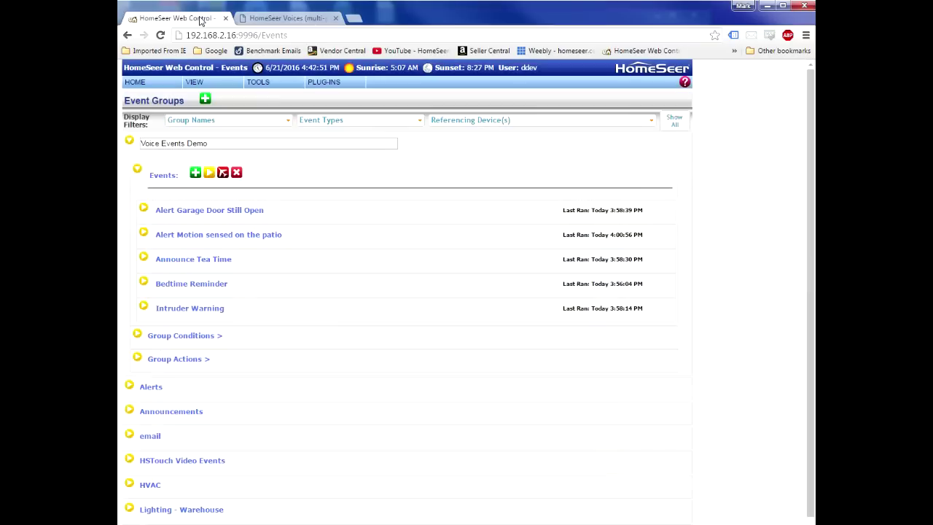
left_click(143, 209)
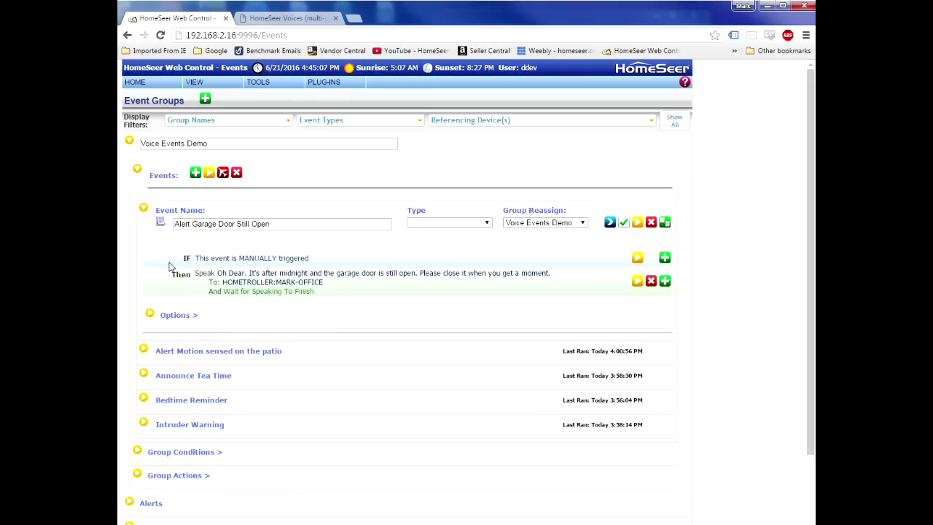
left_click(637, 282)
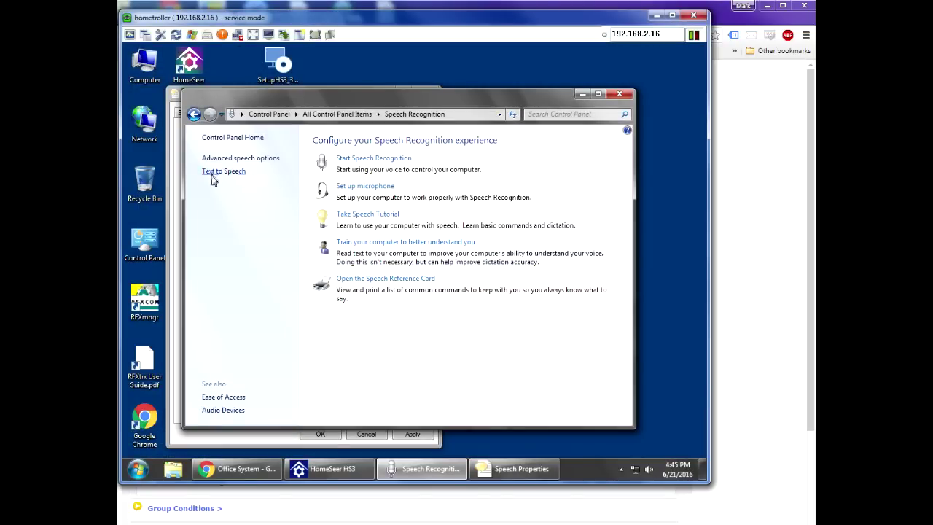
Check the exact names of the installed voices in the remote computer's Text to Speech settings
left_click(212, 173)
left_click(214, 174)
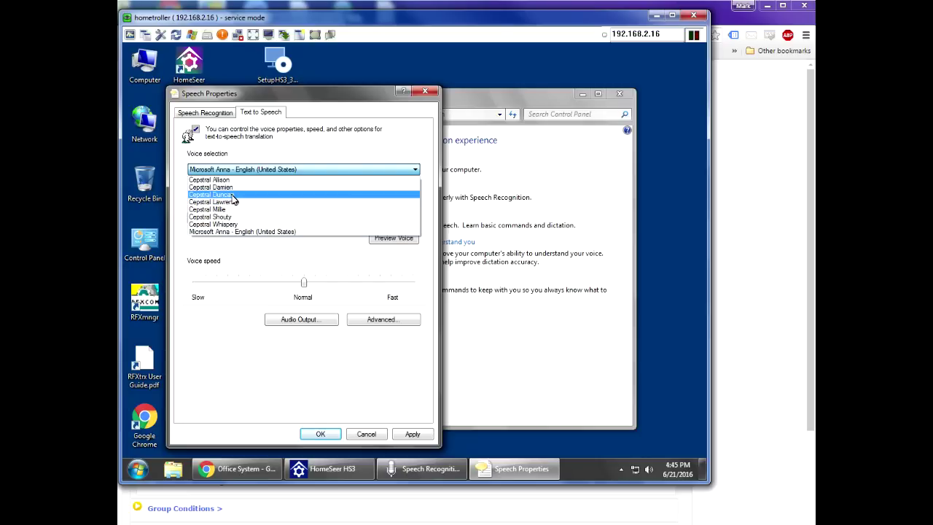
Return to the HomeSeer events page in the browser and run the Alert Garage Door Still Open event
left_click(261, 510)
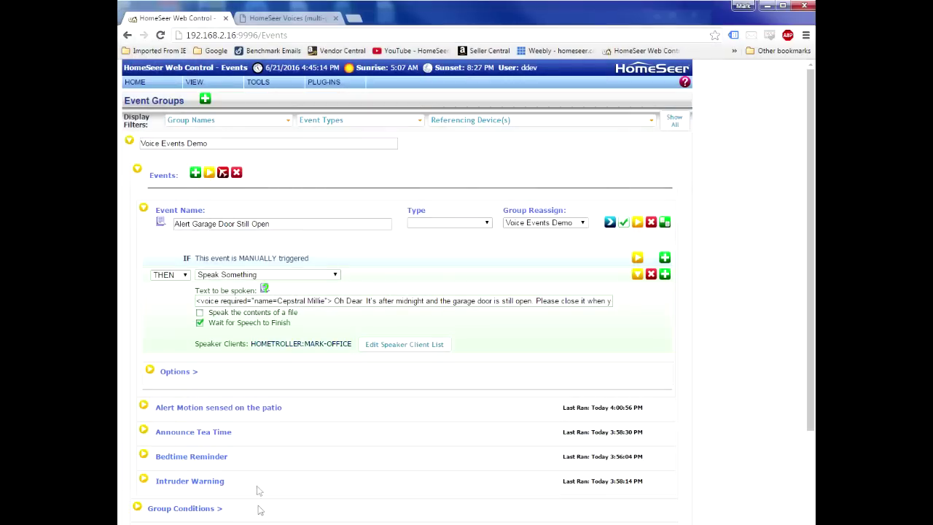
left_click(608, 223)
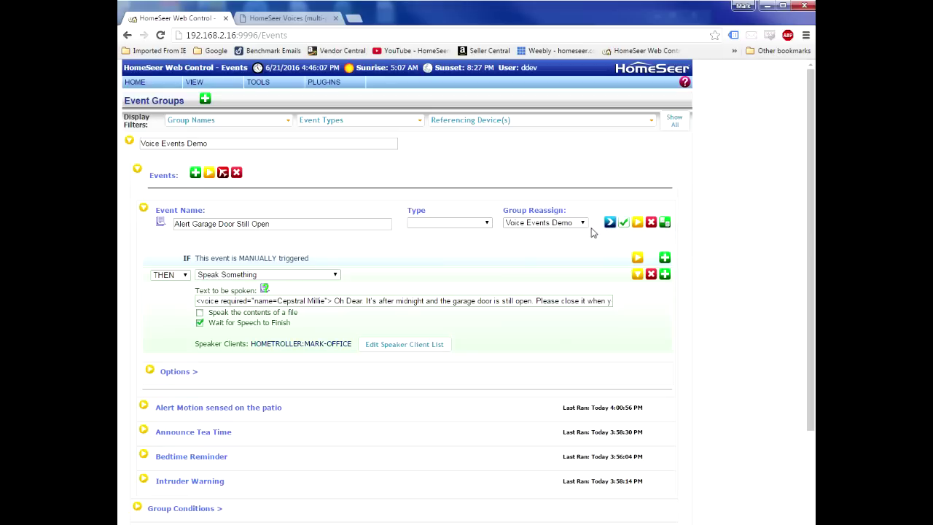